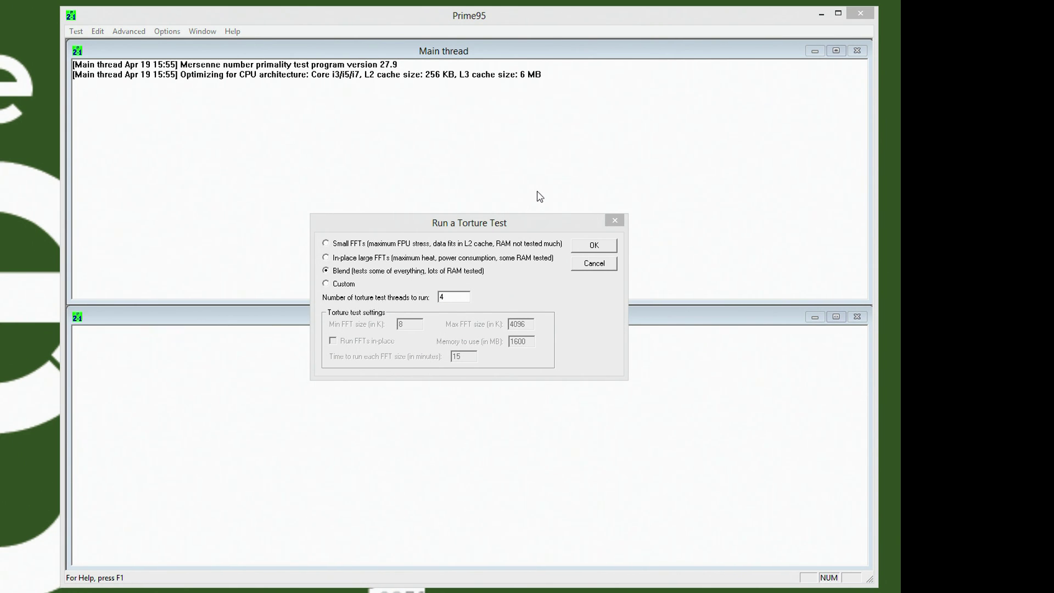
# Move the torture test settings dialog aside and start the 4-thread Blend torture test.
pyautogui.moveTo(458, 223); pyautogui.dragTo(439, 184)
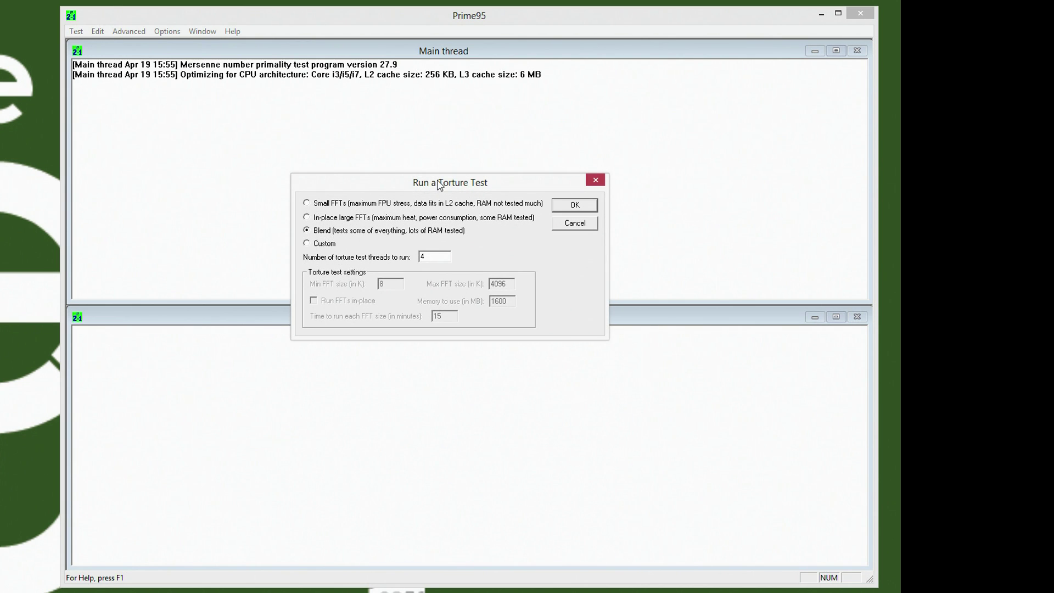
pyautogui.click(573, 205)
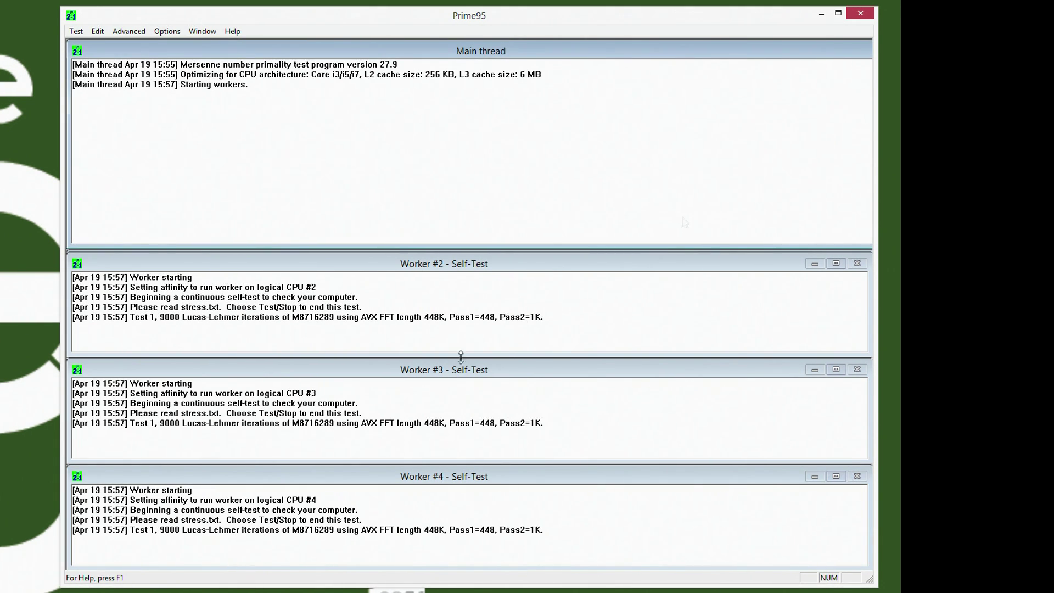
# Enlarge the Prime95 window and place Worker #1's log window at the top.
pyautogui.moveTo(871, 580); pyautogui.dragTo(896, 590)
pyautogui.click(877, 257)
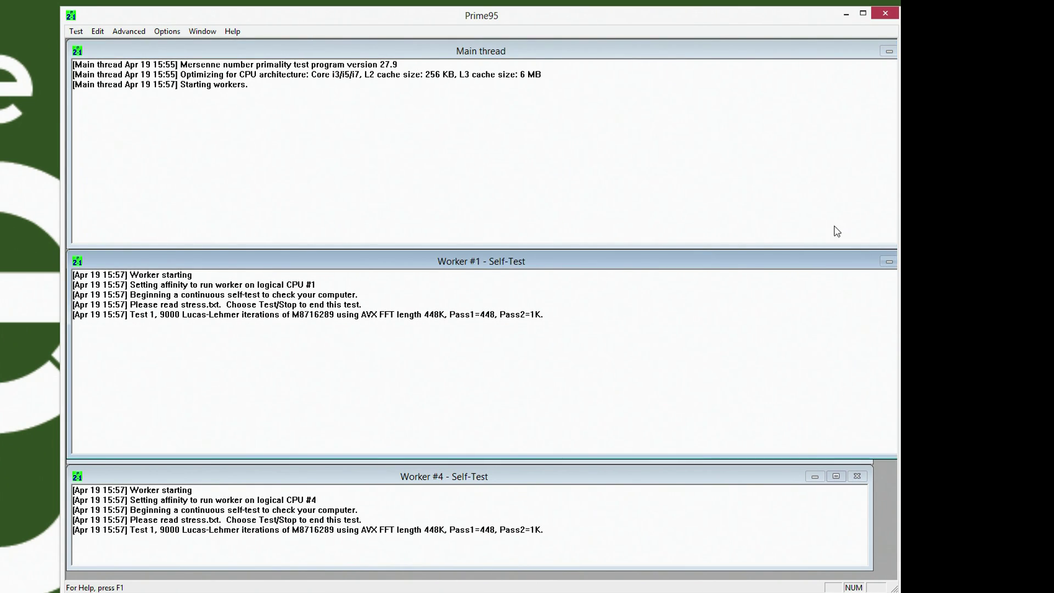
pyautogui.moveTo(723, 273); pyautogui.dragTo(693, 58)
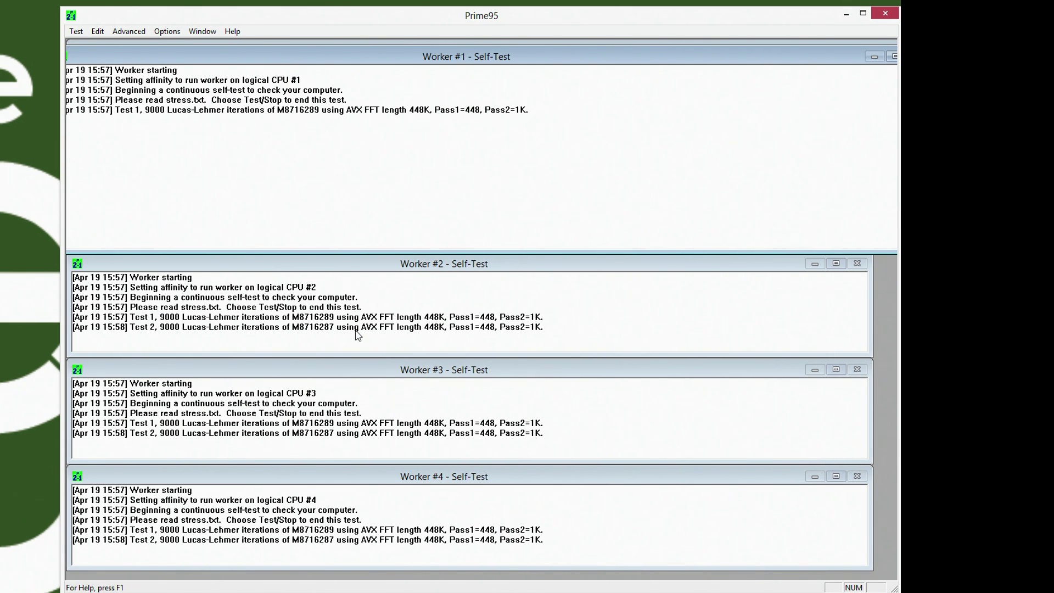
# Dismiss the Options menu unused, then shift Worker #1's window so its full log shows.
pyautogui.click(164, 32)
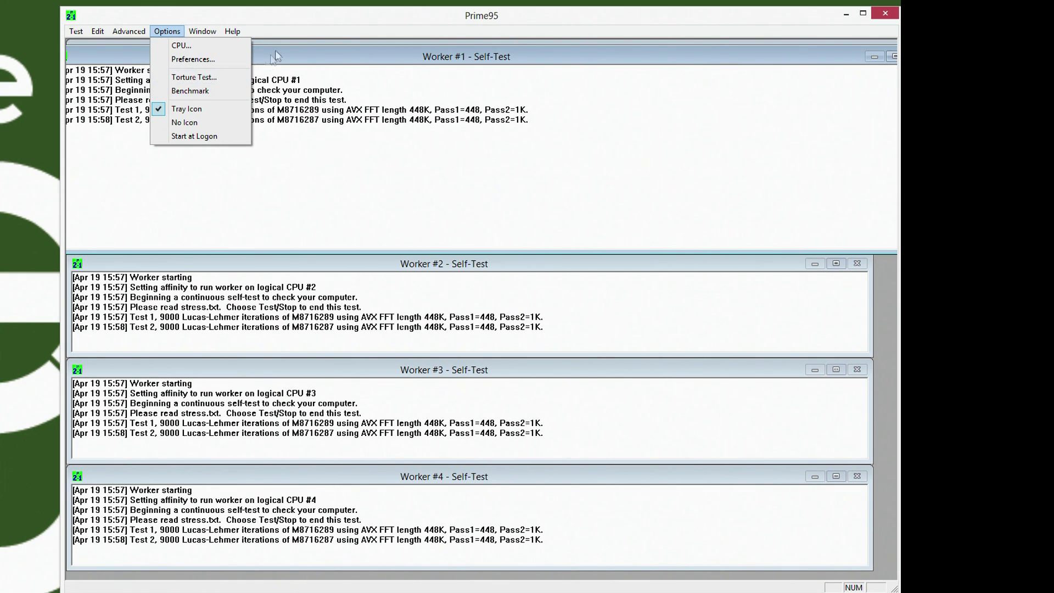
pyautogui.click(311, 19)
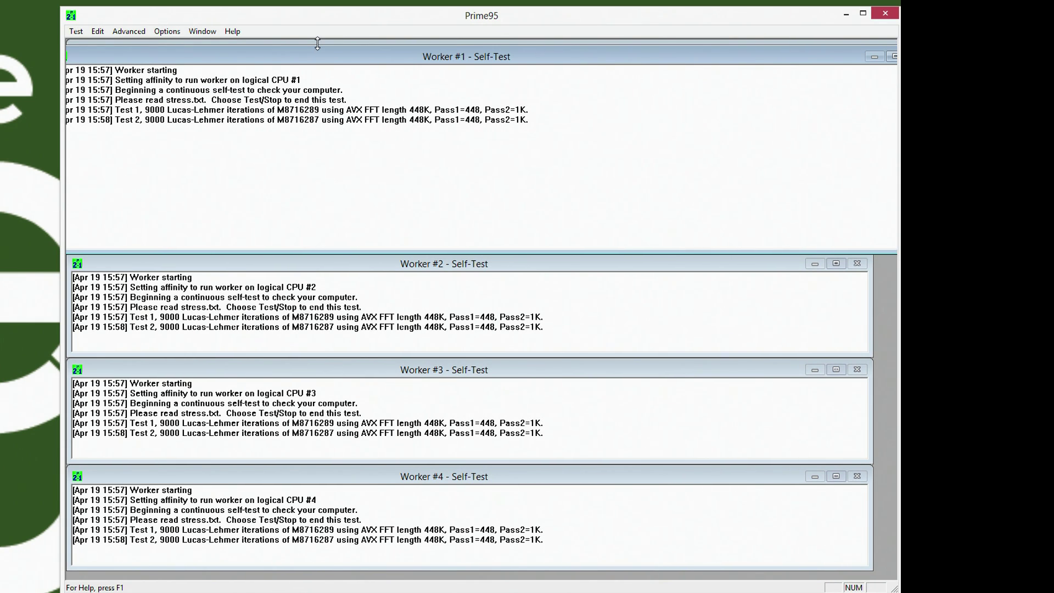
pyautogui.moveTo(327, 57); pyautogui.dragTo(338, 51)
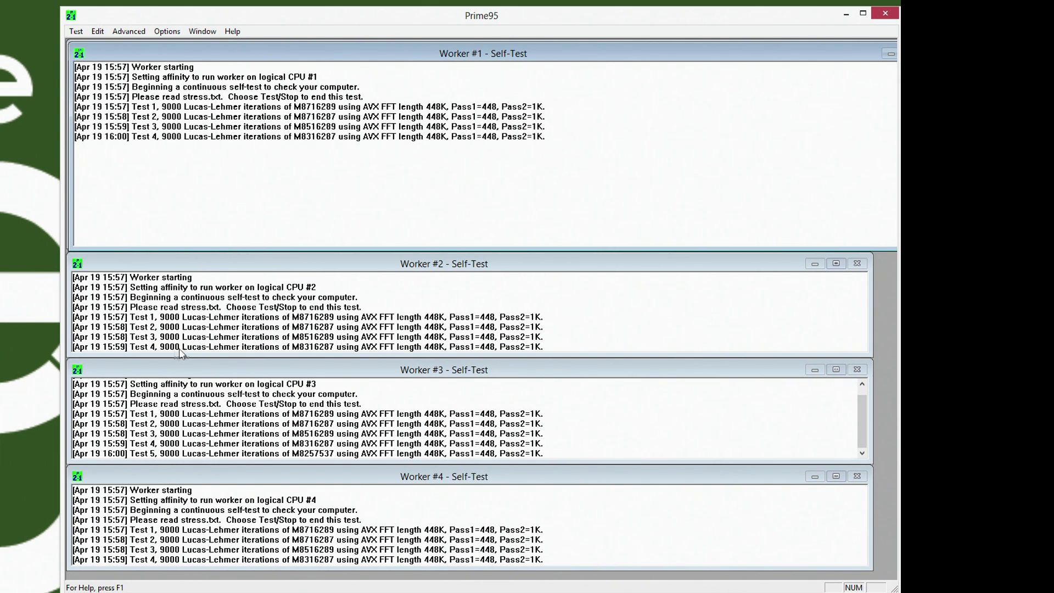
# Stop all four workers with Test > Stop, keeping Stop all workers ticked.
pyautogui.click(76, 31)
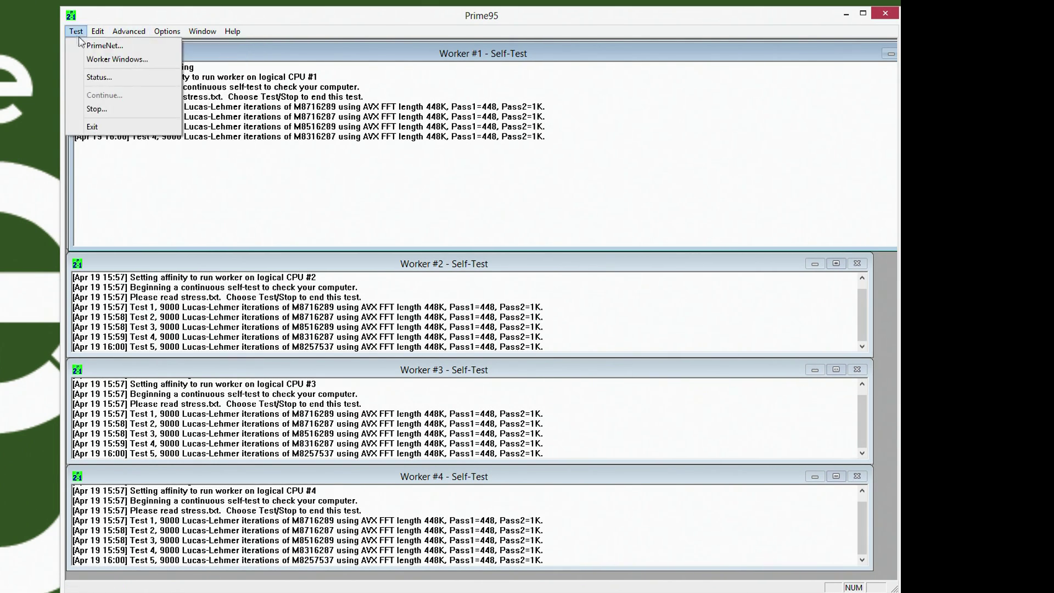
pyautogui.click(96, 109)
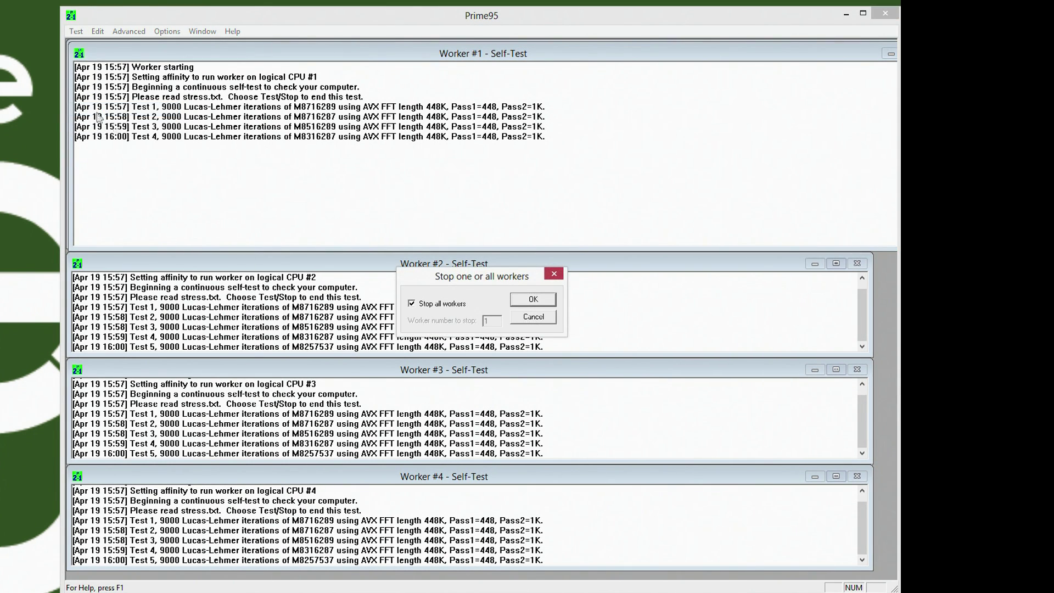
pyautogui.click(520, 301)
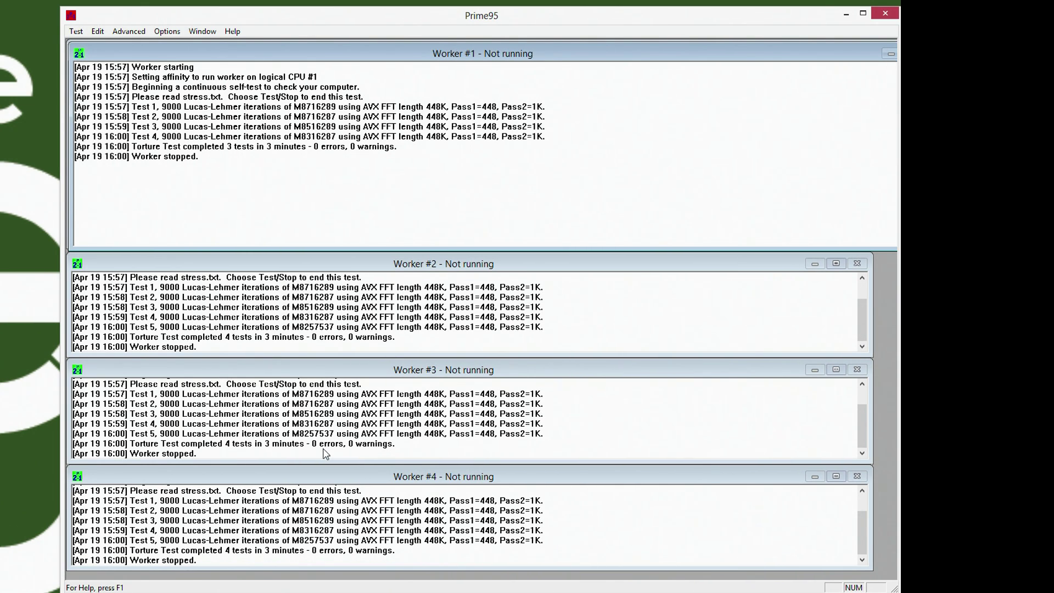
# Start a benchmark from Options > Benchmark, then restart it the same way.
pyautogui.click(163, 35)
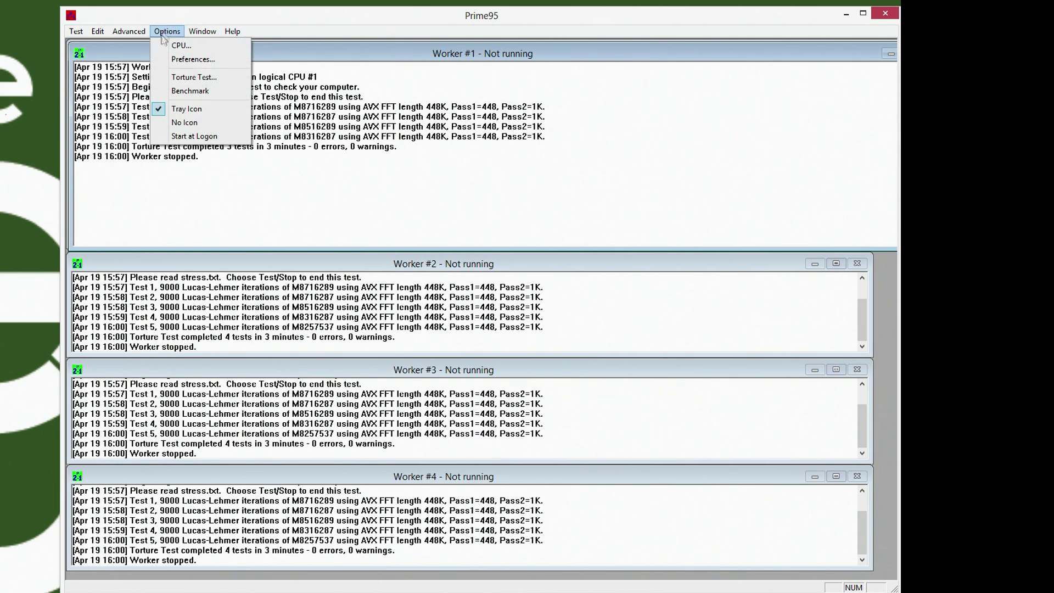
pyautogui.click(190, 90)
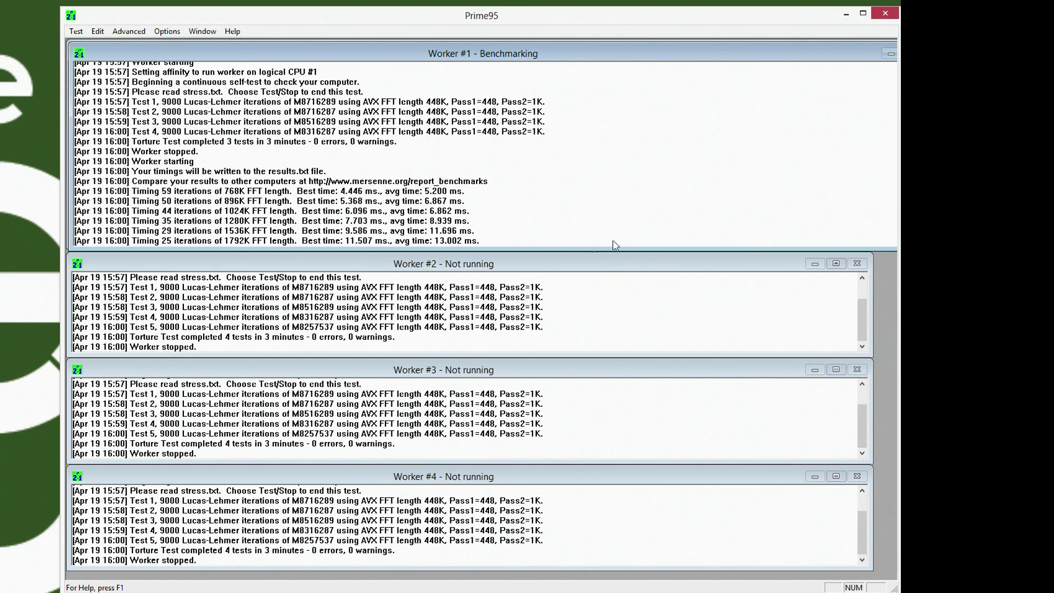
pyautogui.click(167, 32)
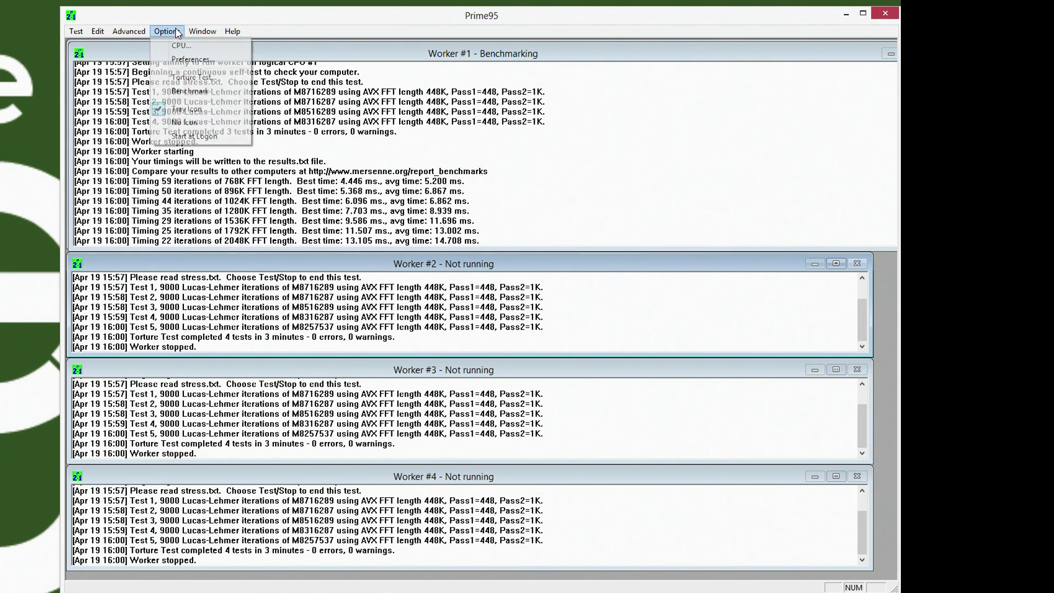
pyautogui.click(175, 92)
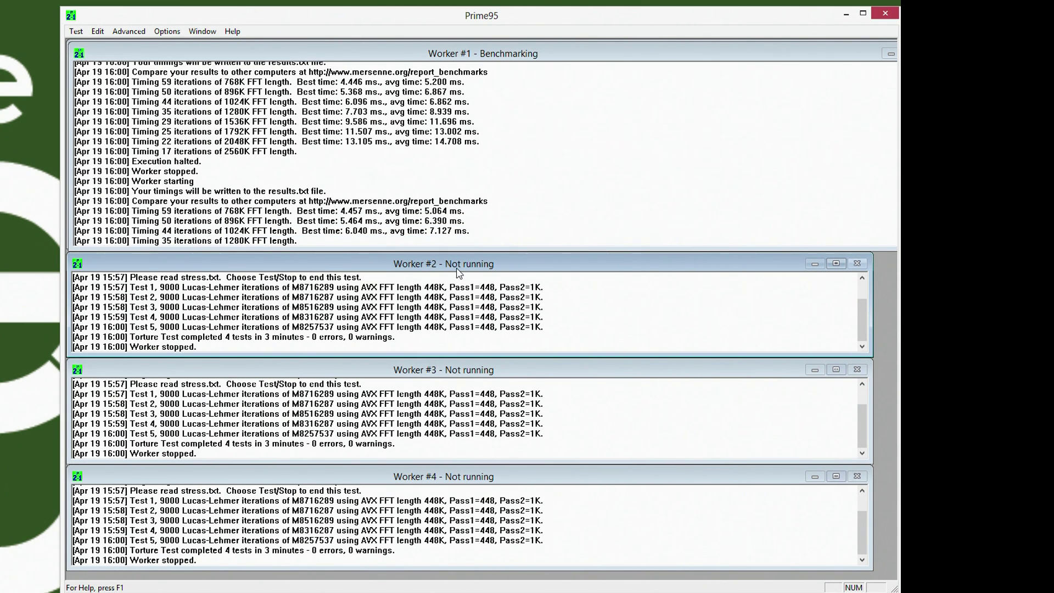
# Bring the Worker #4, #3 and #2 log windows forward and open the Advanced menu.
pyautogui.click(439, 372)
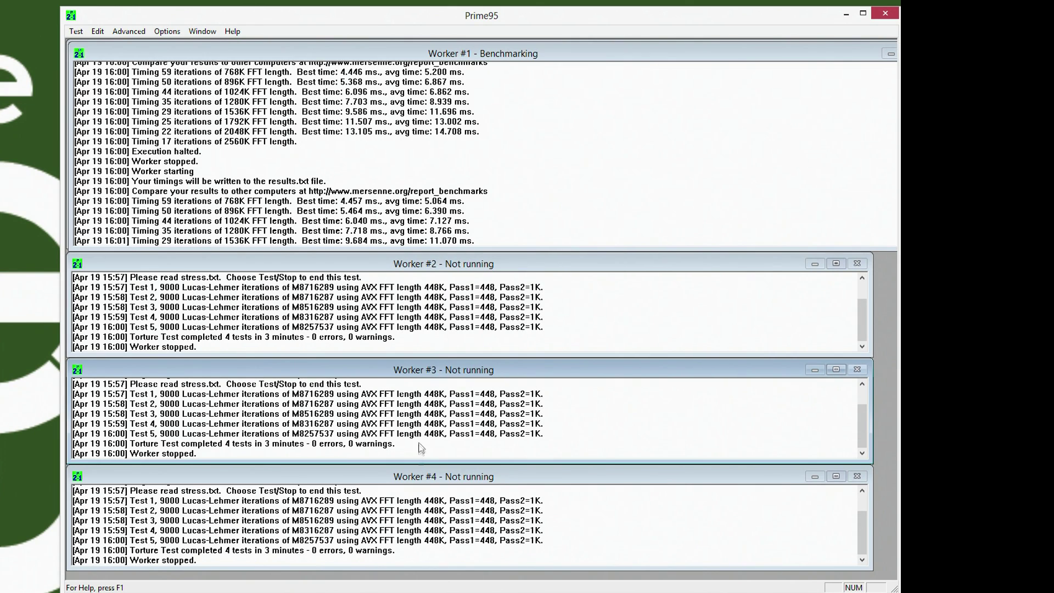
pyautogui.click(420, 483)
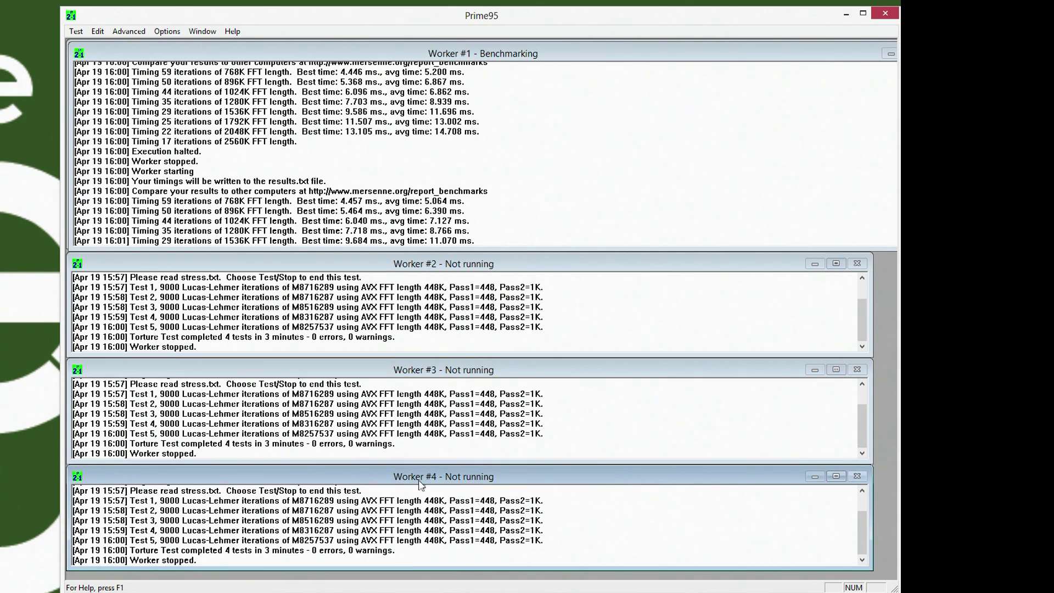
pyautogui.click(382, 372)
pyautogui.click(401, 289)
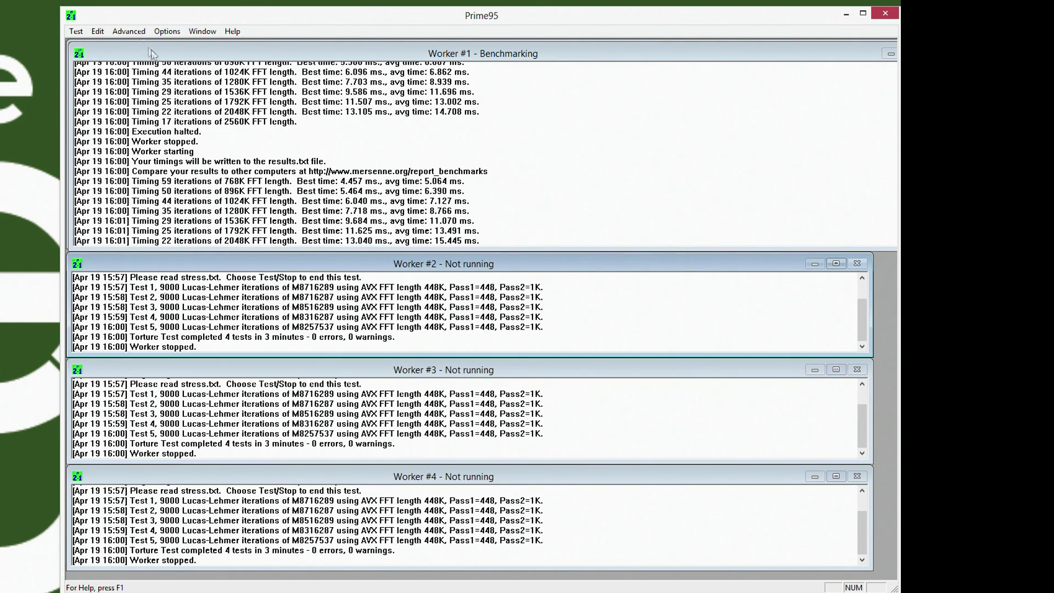
pyautogui.click(128, 31)
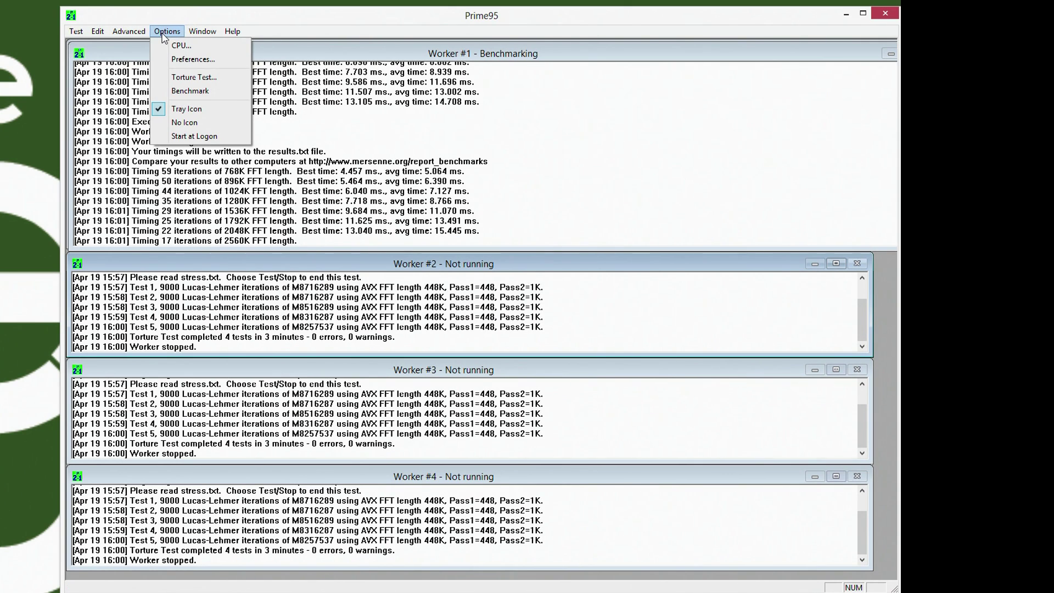
pyautogui.click(170, 61)
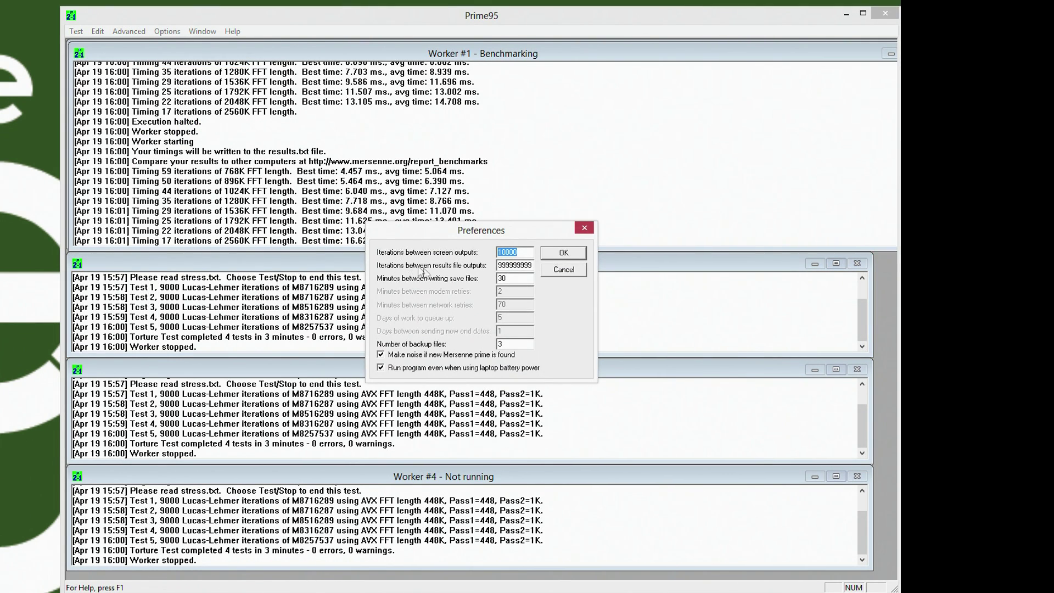
pyautogui.click(563, 253)
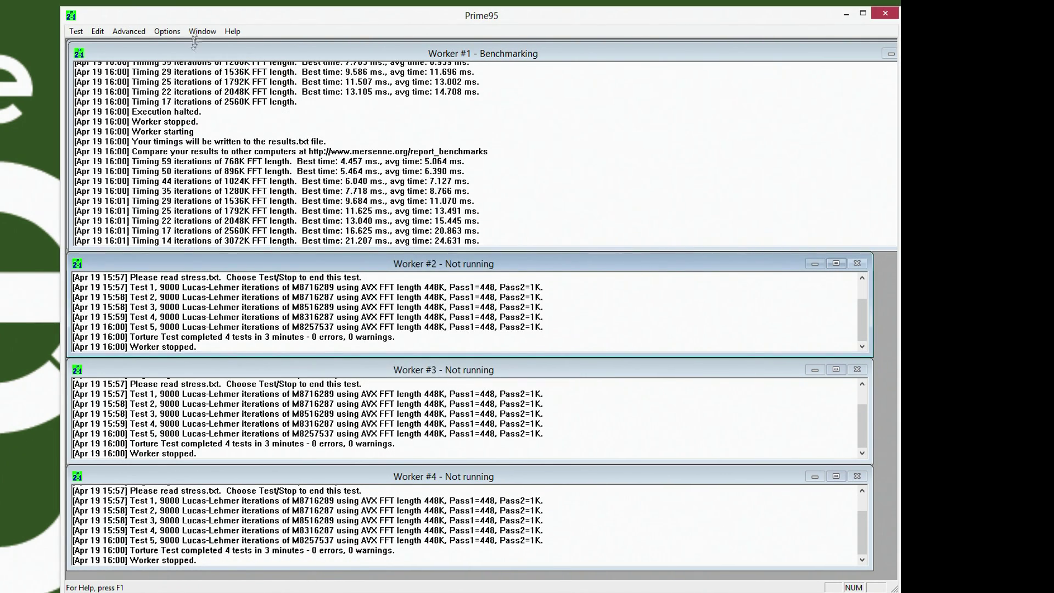
pyautogui.click(166, 31)
pyautogui.click(186, 46)
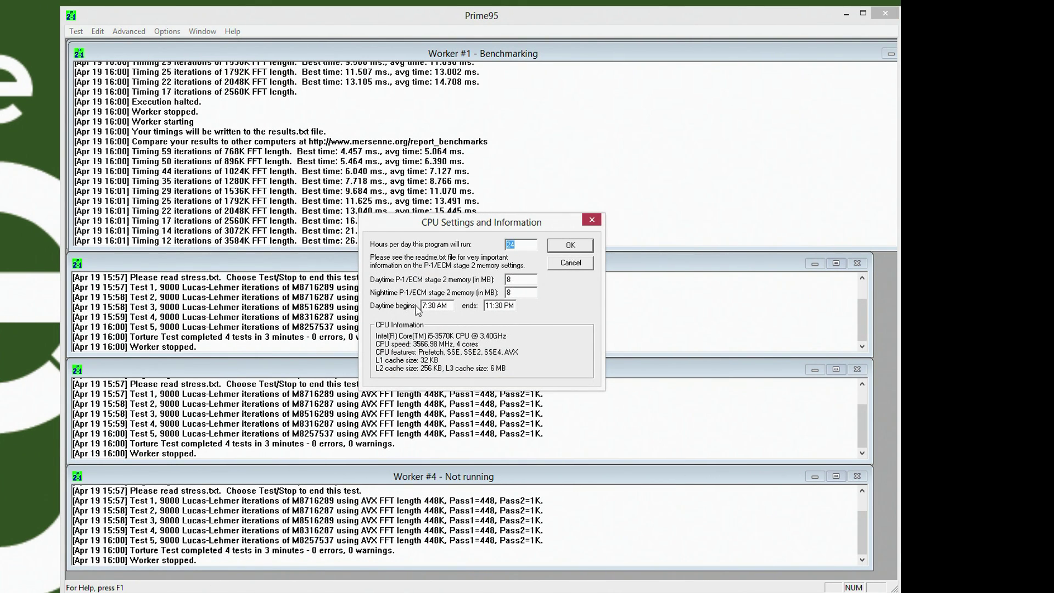
pyautogui.click(571, 246)
pyautogui.click(167, 31)
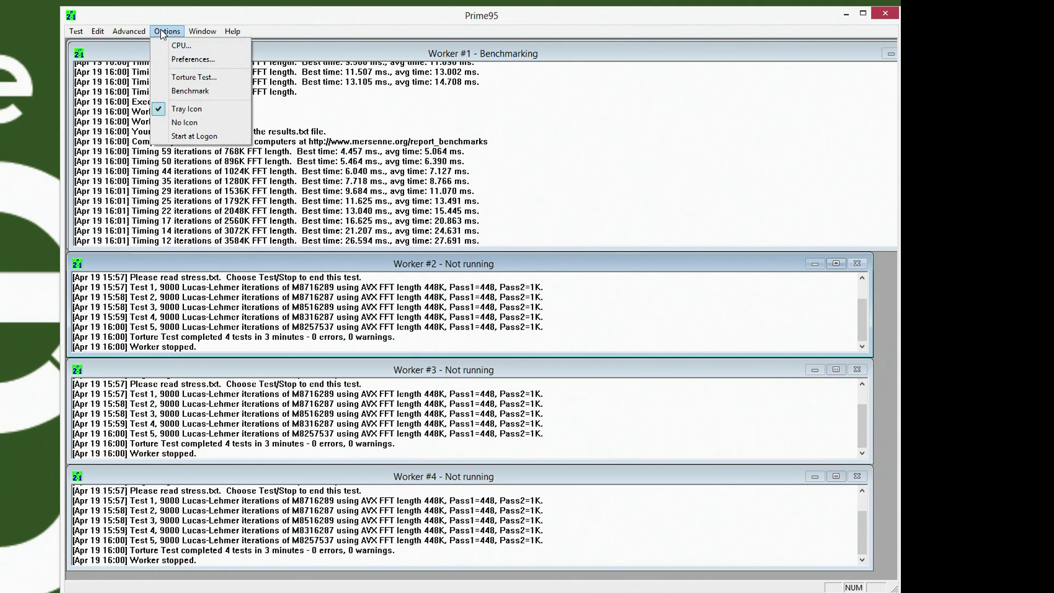
pyautogui.moveTo(137, 33)
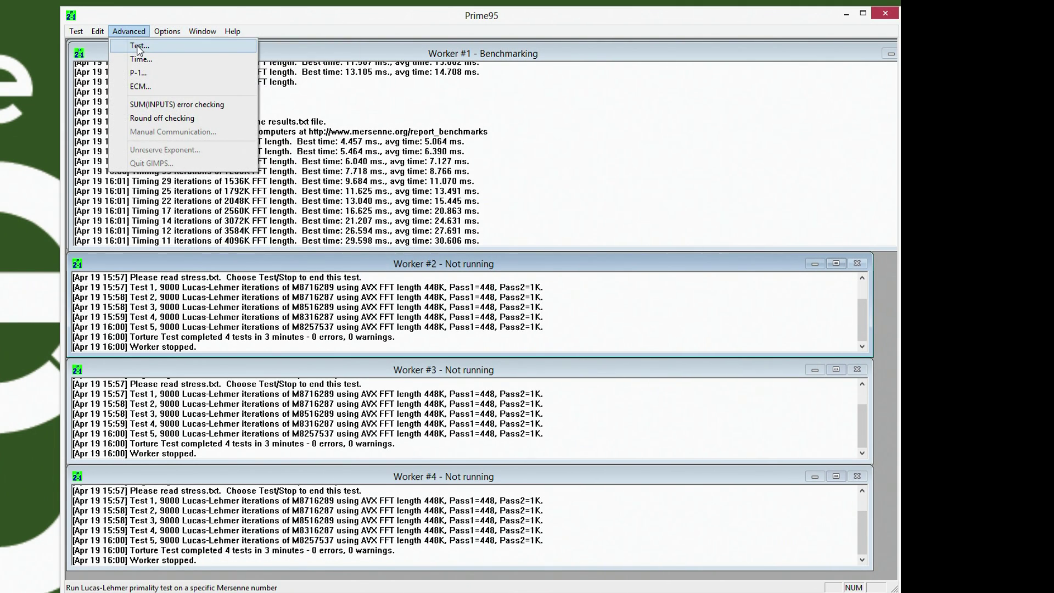
pyautogui.click(140, 49)
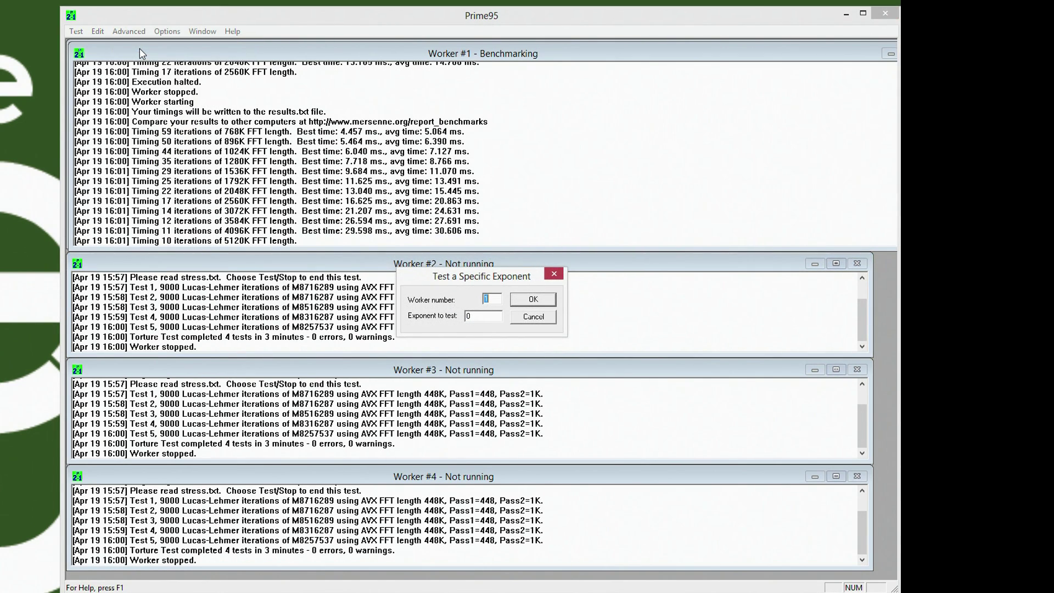
pyautogui.click(553, 273)
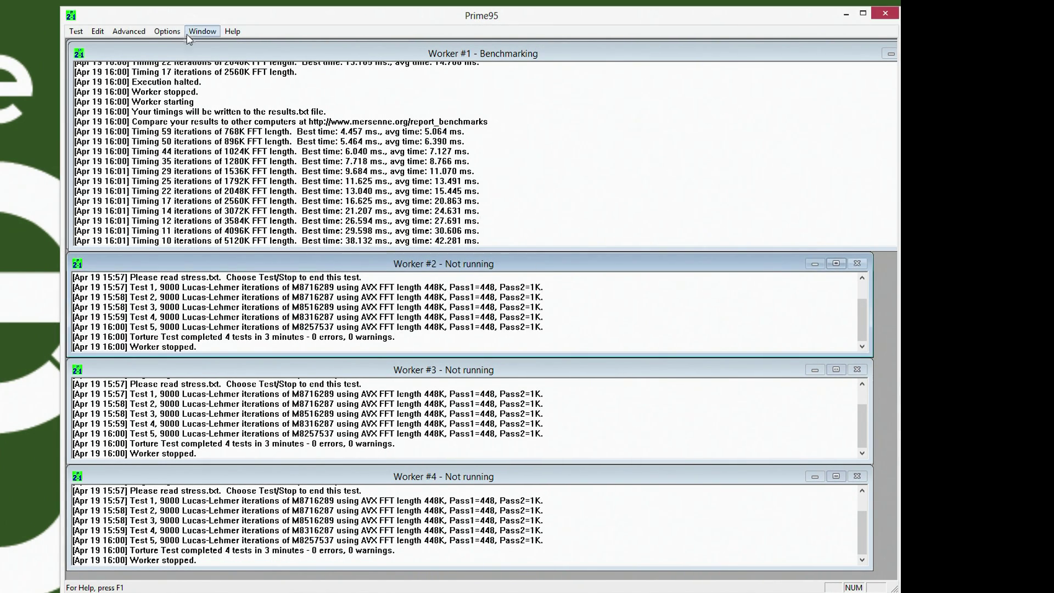
pyautogui.click(98, 32)
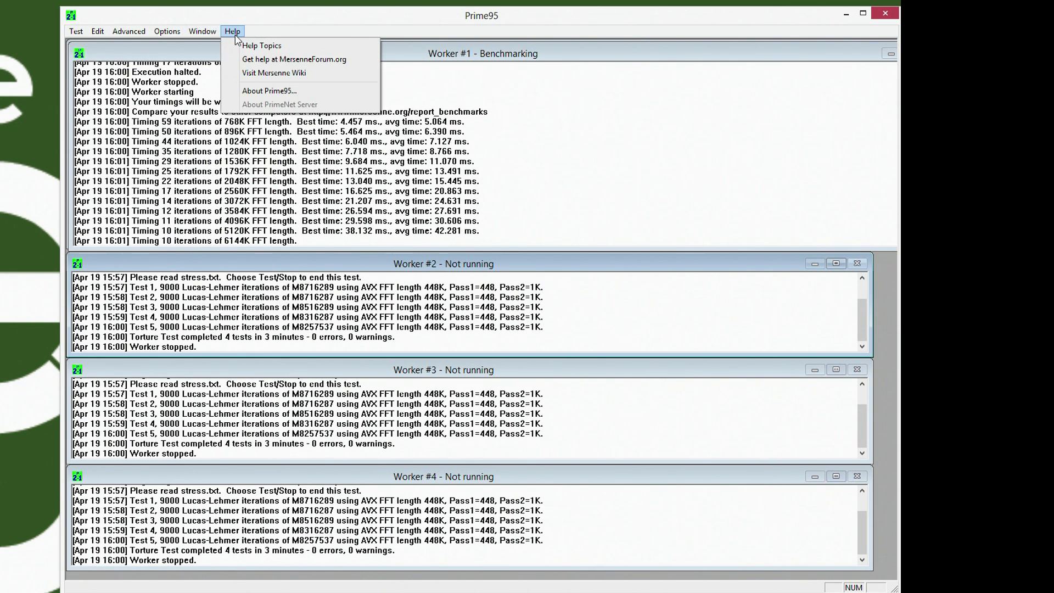
pyautogui.moveTo(173, 35)
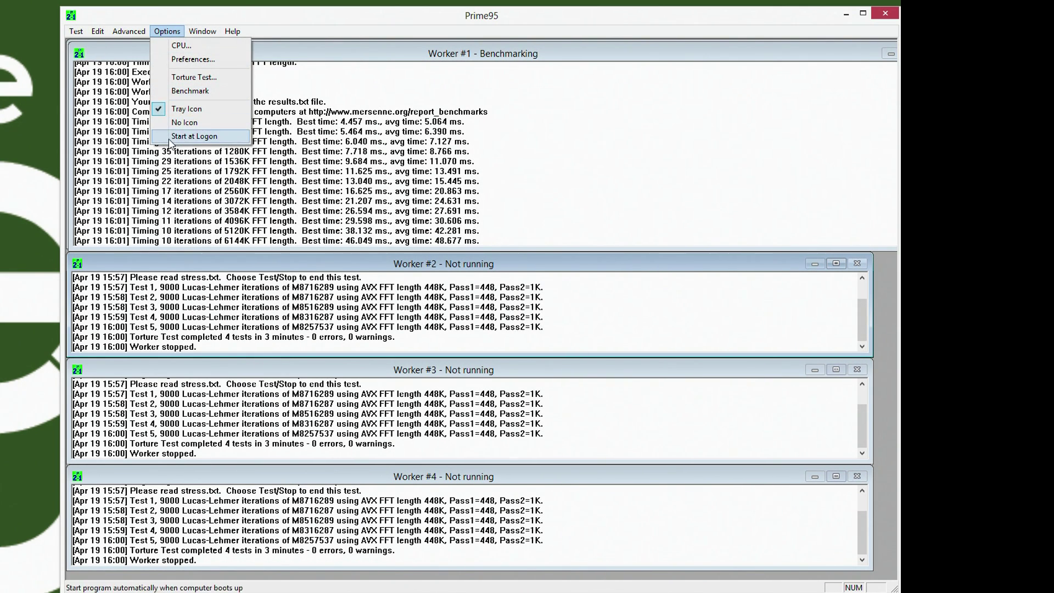
# Let the benchmark run through its 2-thread timings into 3-thread timings, then open the Test menu.
pyautogui.click(334, 24)
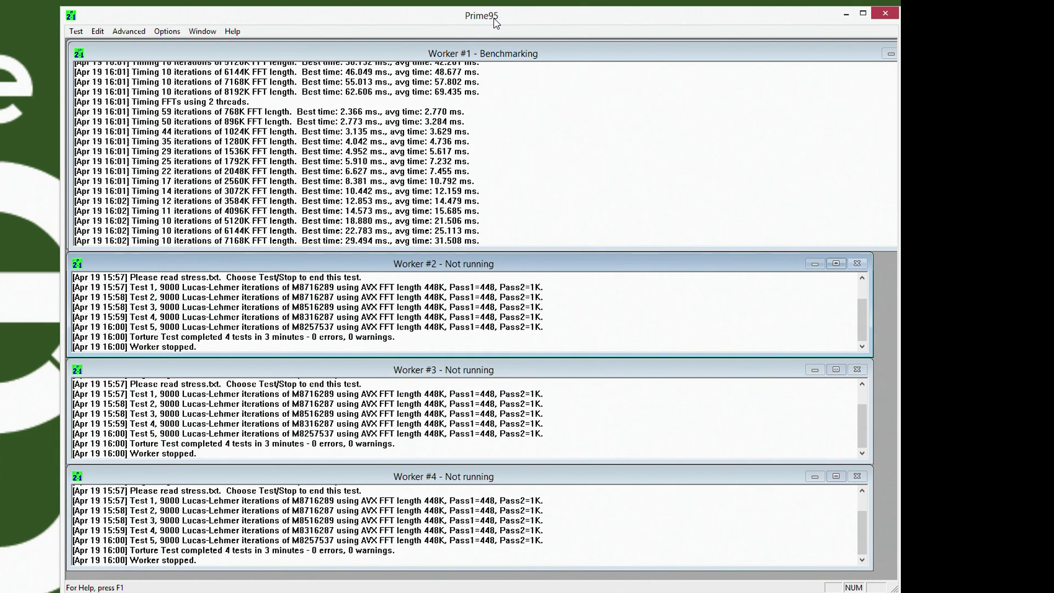
pyautogui.click(71, 33)
# Halt the benchmark with Test > Stop and move the Prime95 window up and left.
pyautogui.moveTo(229, 29)
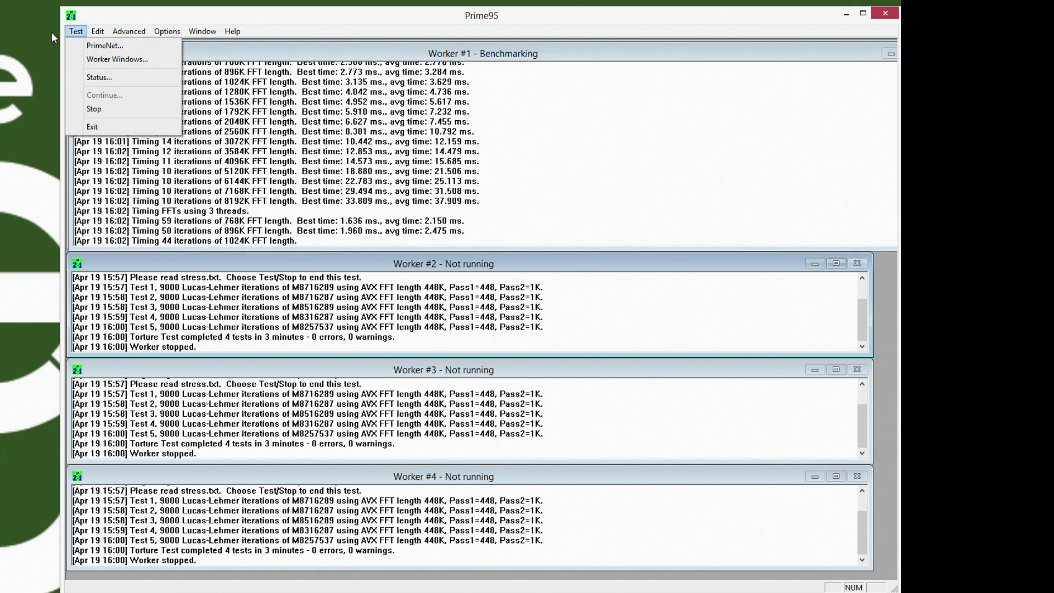
pyautogui.click(88, 112)
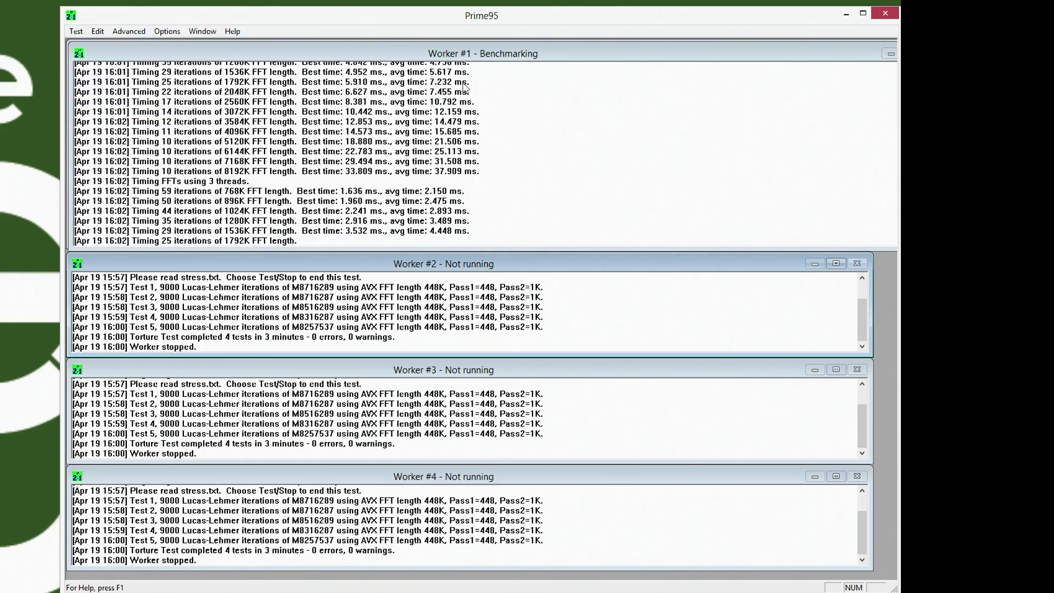
pyautogui.moveTo(726, 24); pyautogui.dragTo(697, 20)
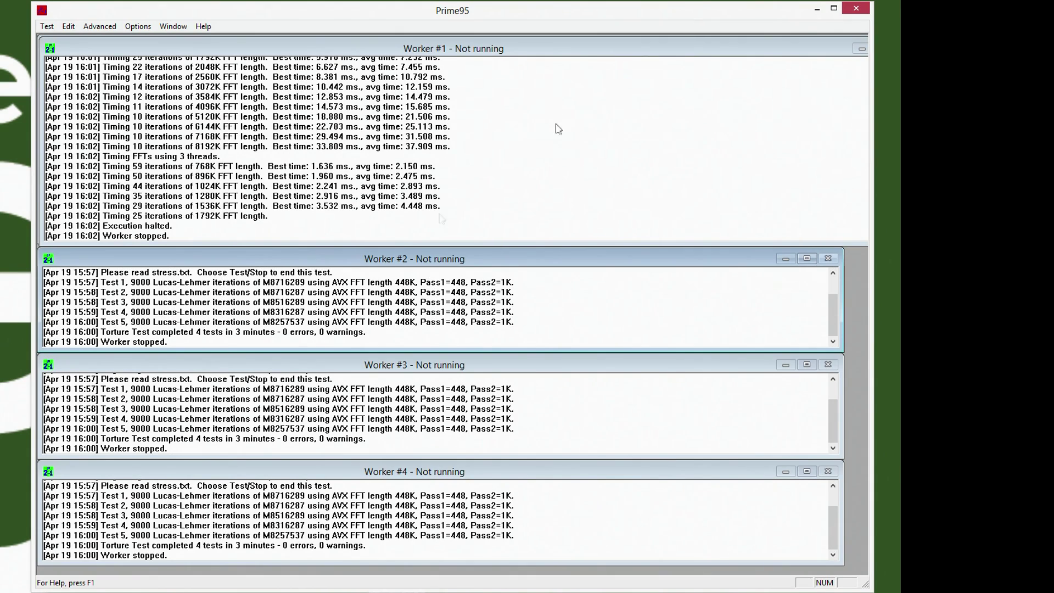